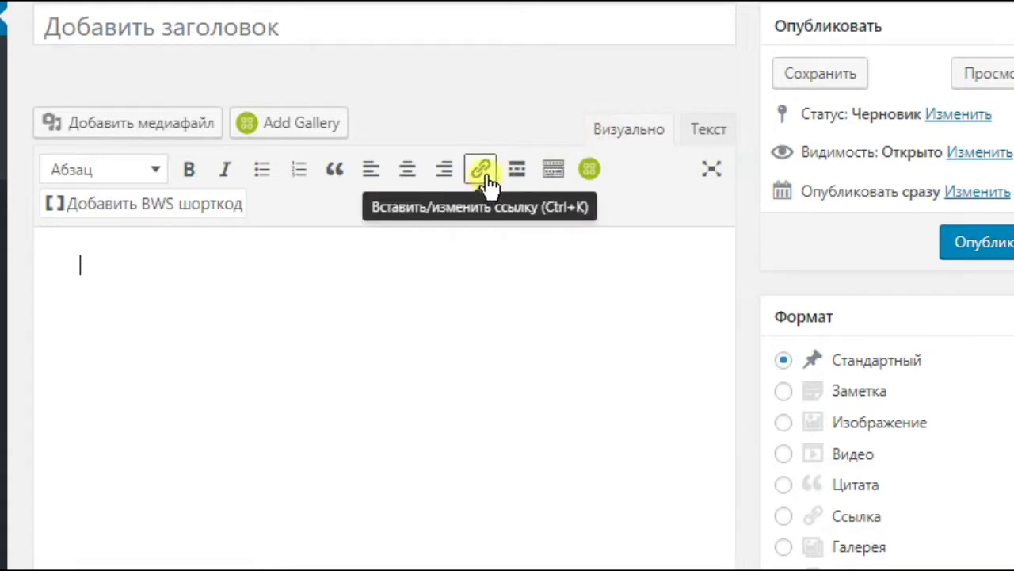
Switch the post editor to text (HTML) mode and write "скачать книгу" in the post body
left_click(707, 129)
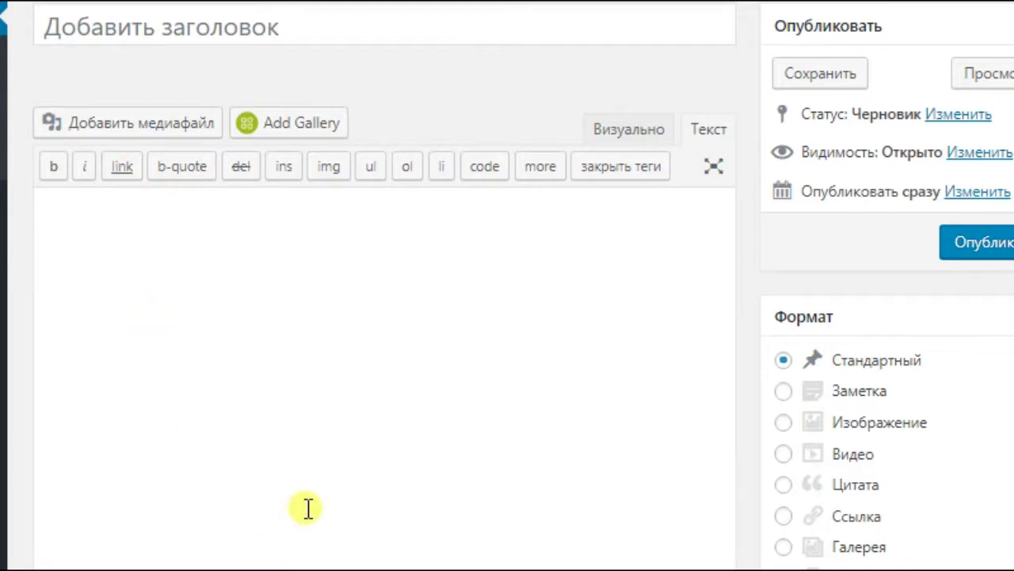
type("crf")
key("BackSpace")
key("BackSpace")
key("BackSpace")
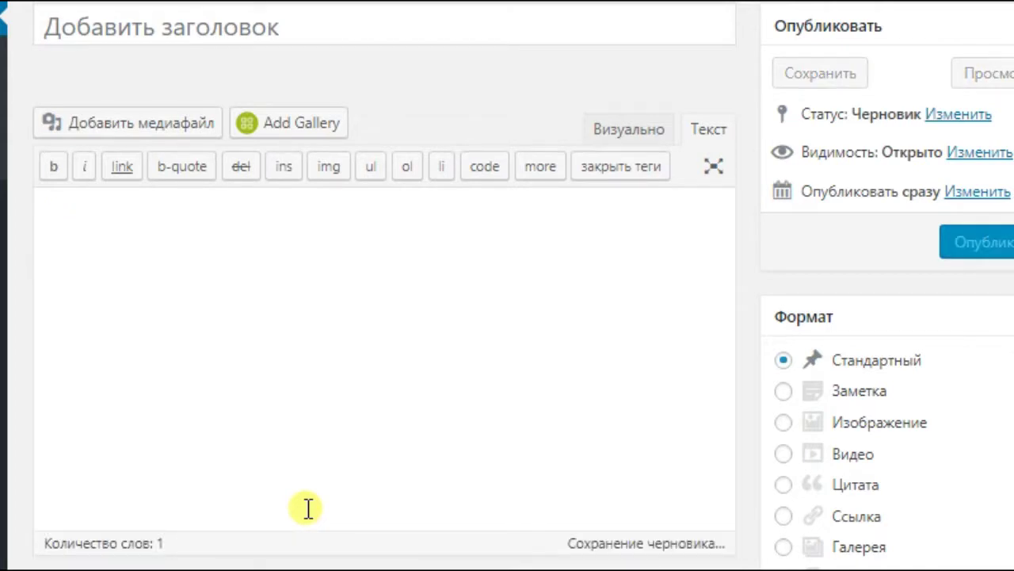
type("скачать книгу")
Insert a "more" tag above the "скачать книгу" line, then place the cursor at the end of that line
key("Return")
key("Return")
key("Up")
left_click(96, 244)
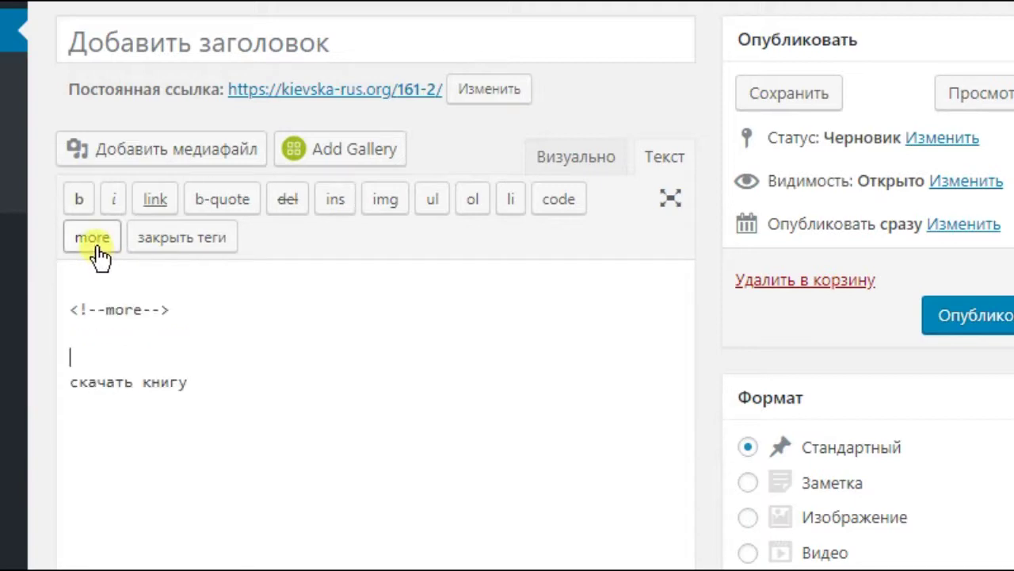
left_click(224, 385)
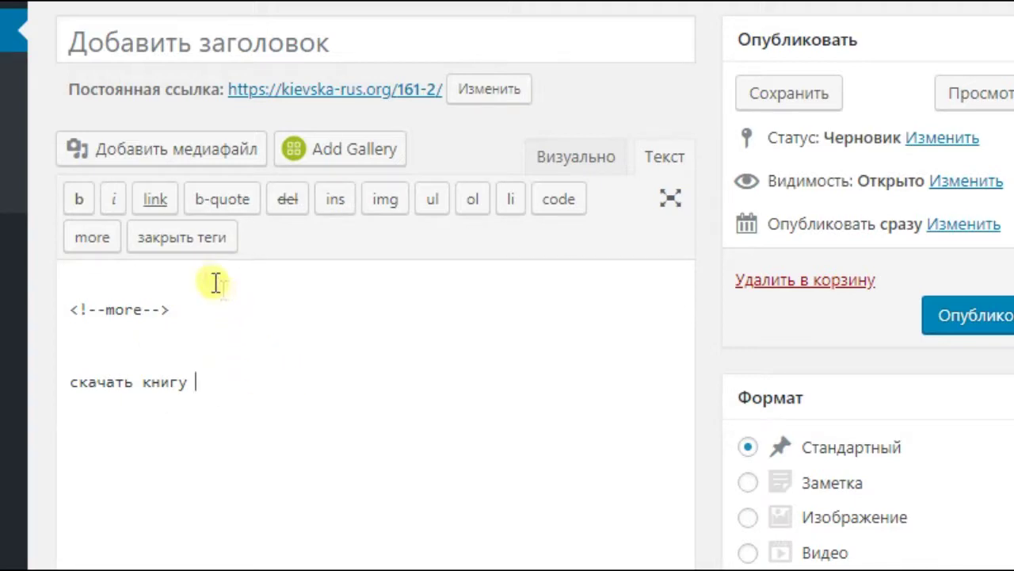
Start inserting a link after "скачать книгу" with the link text "злесь"
left_click(168, 207)
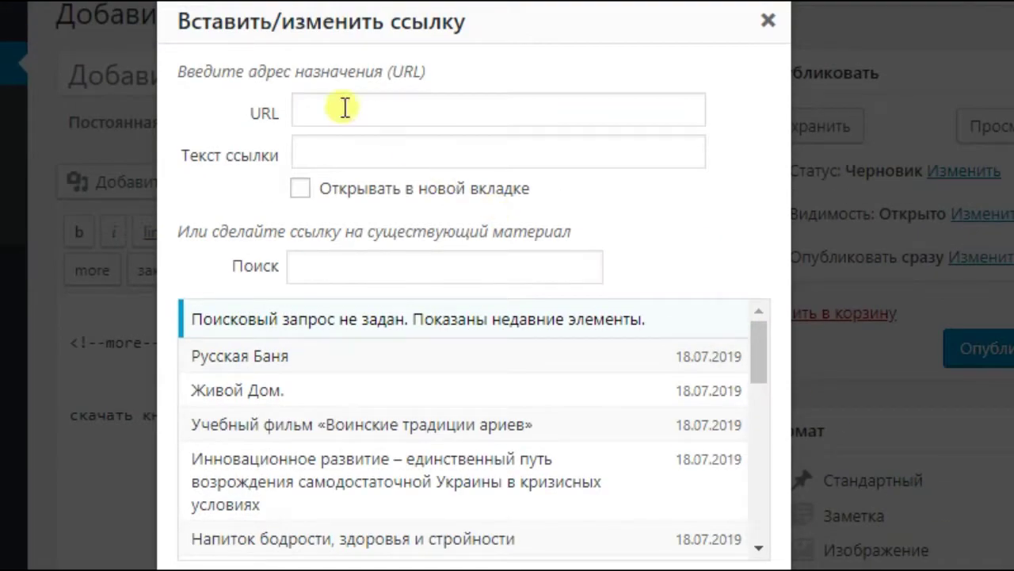
left_click(342, 74)
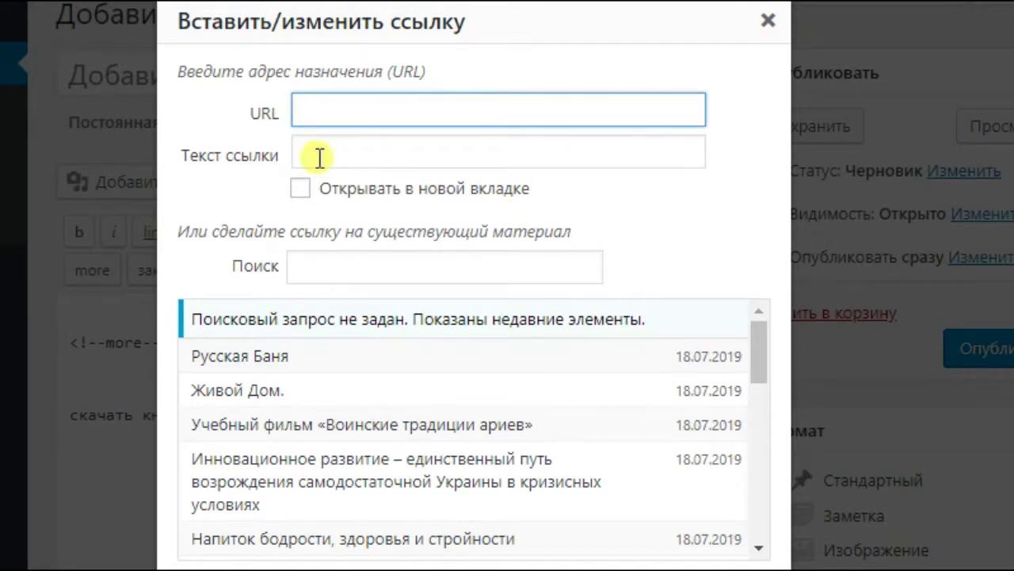
left_click(319, 158)
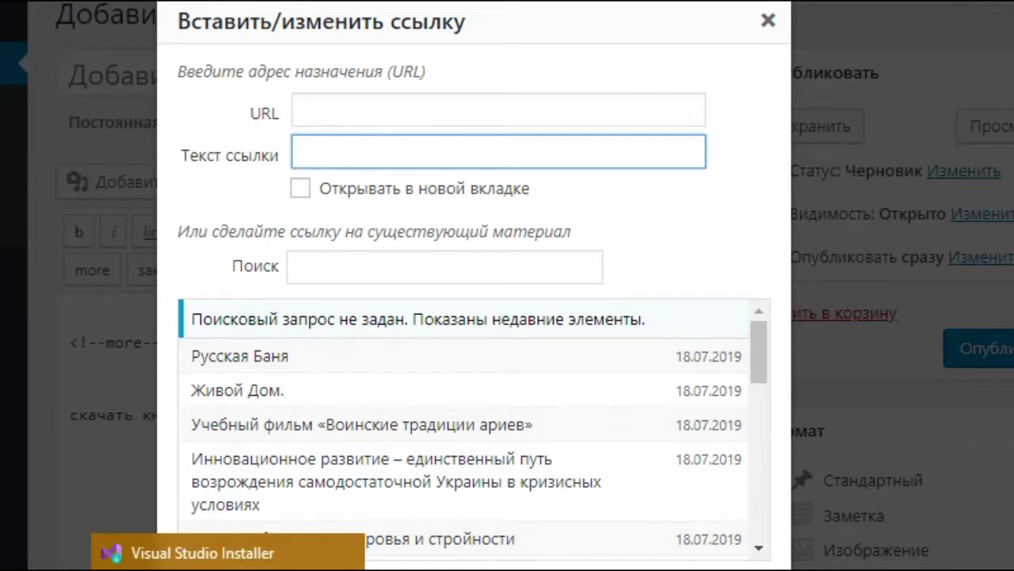
type("злес")
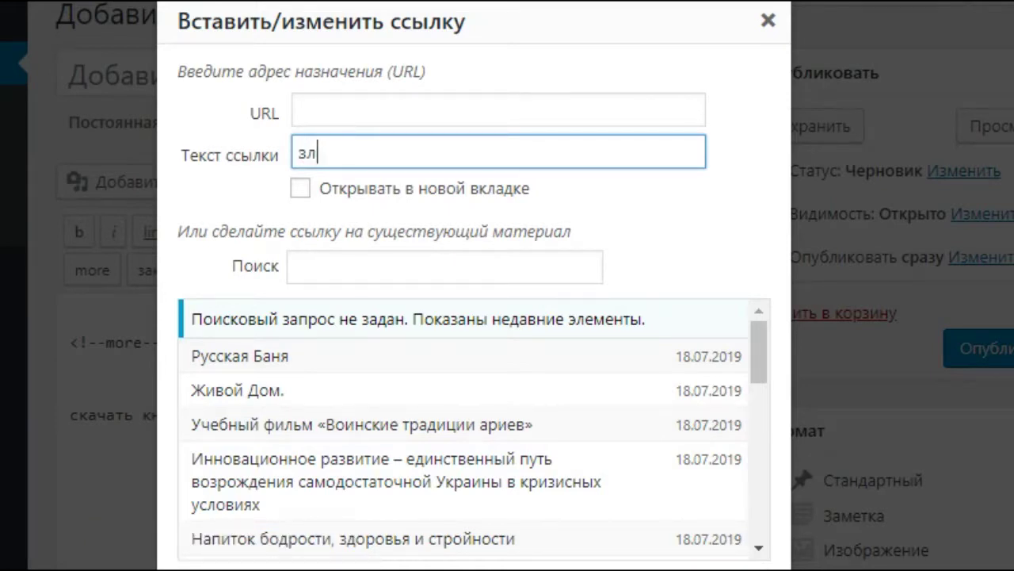
type("ь")
left_click(338, 119)
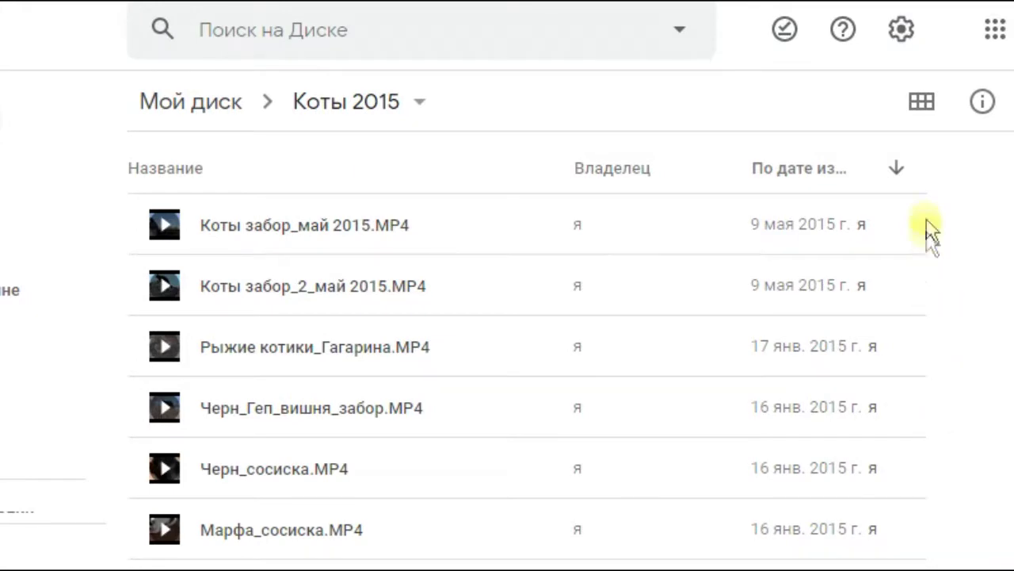
In Google Drive, upload Kipling_R_Na_Gorodskoyi_Stene.pdf from the Загрузки folder into the Коты 2015 folder
left_click(995, 32)
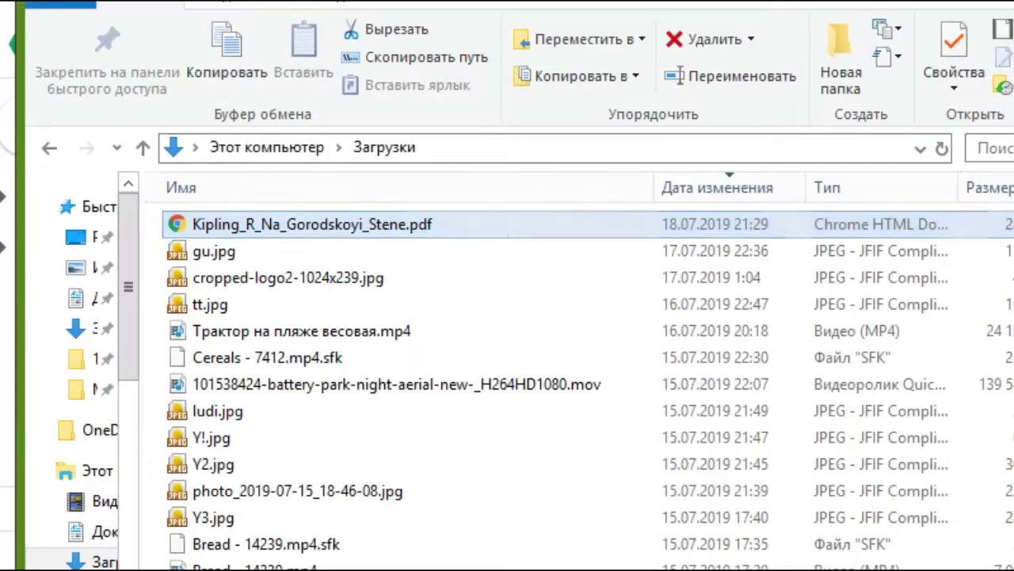
left_click(247, 222)
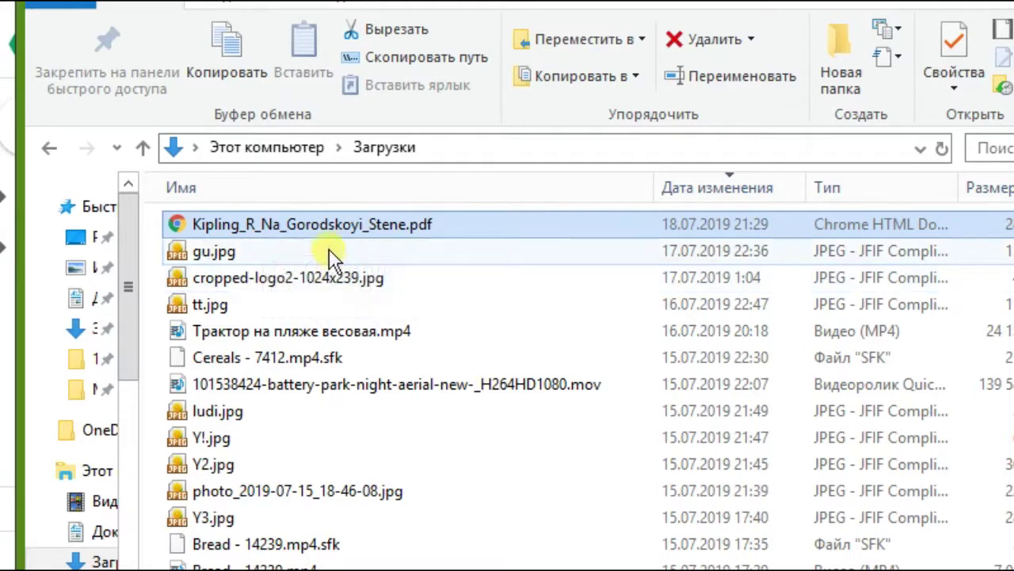
left_click_drag(313, 222, 222, 570)
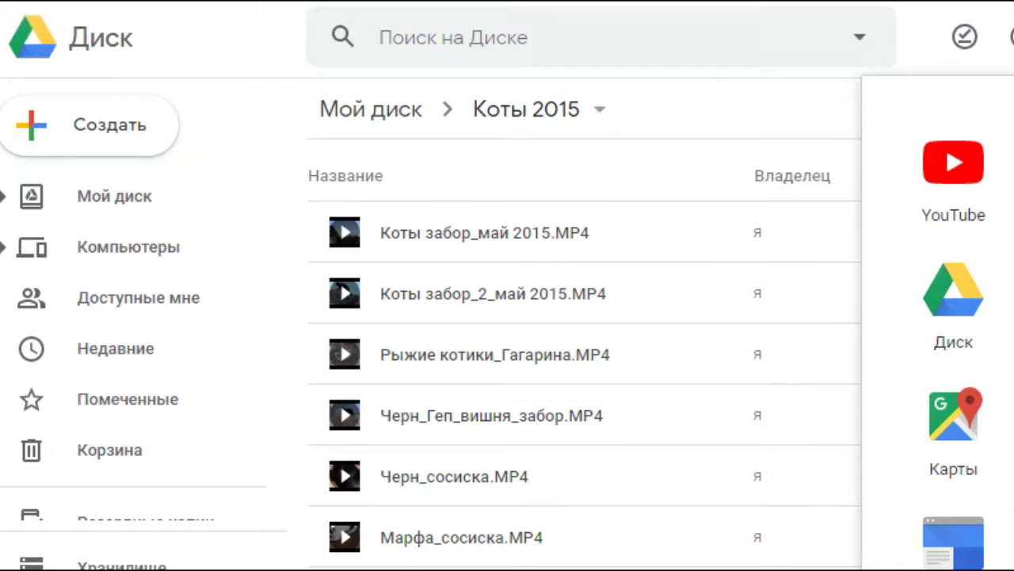
left_click_drag(222, 570, 516, 340)
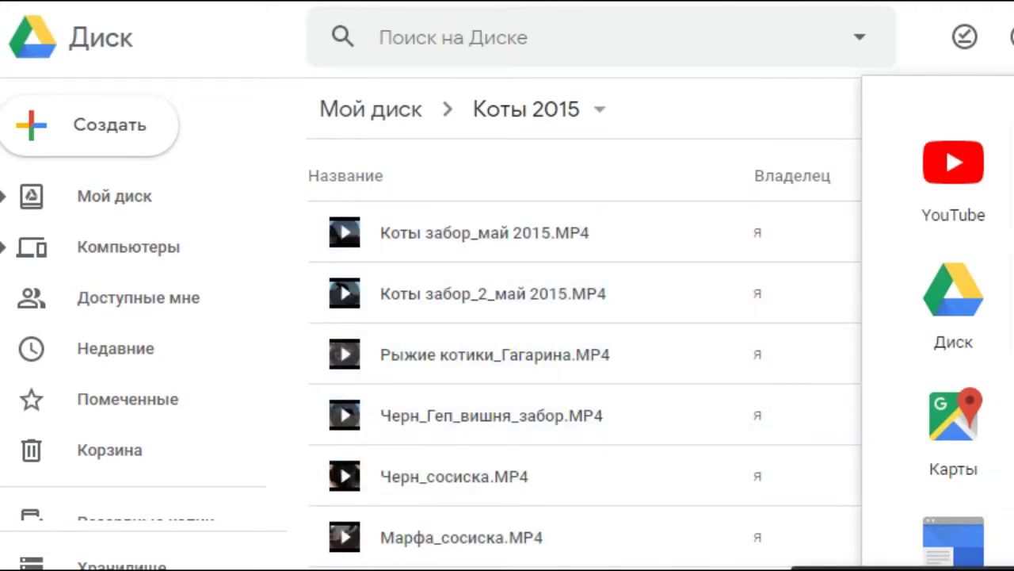
key("Escape")
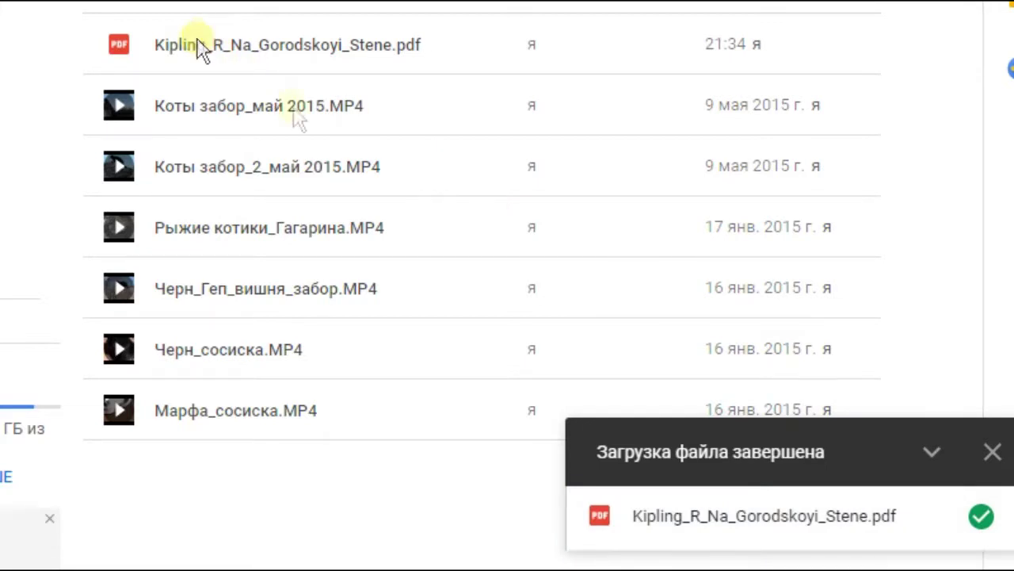
left_click(992, 451)
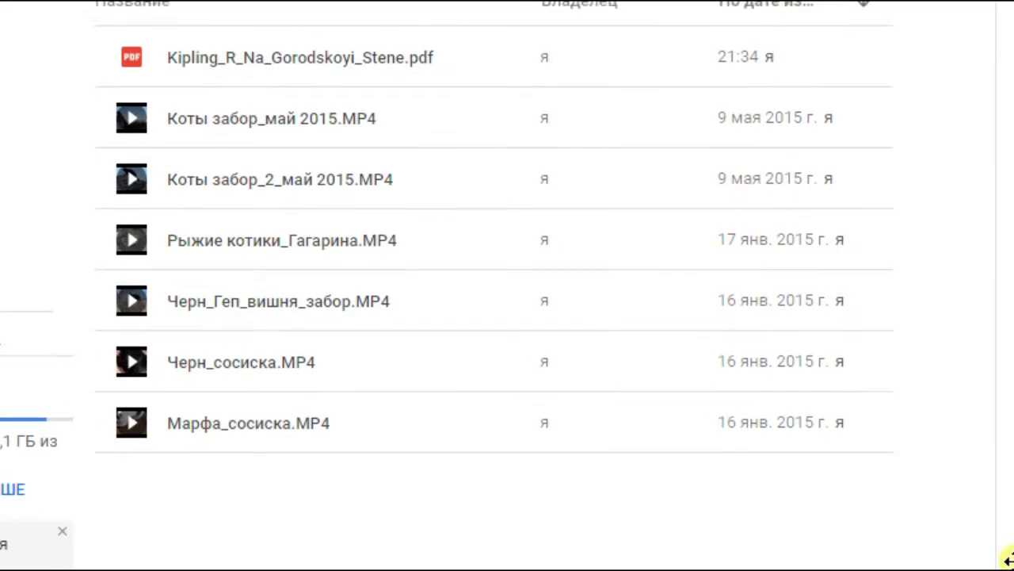
Enable link sharing for Kipling_R_Na_Gorodskoyi_Stene.pdf and copy its view link from the sharing settings
left_click(264, 59)
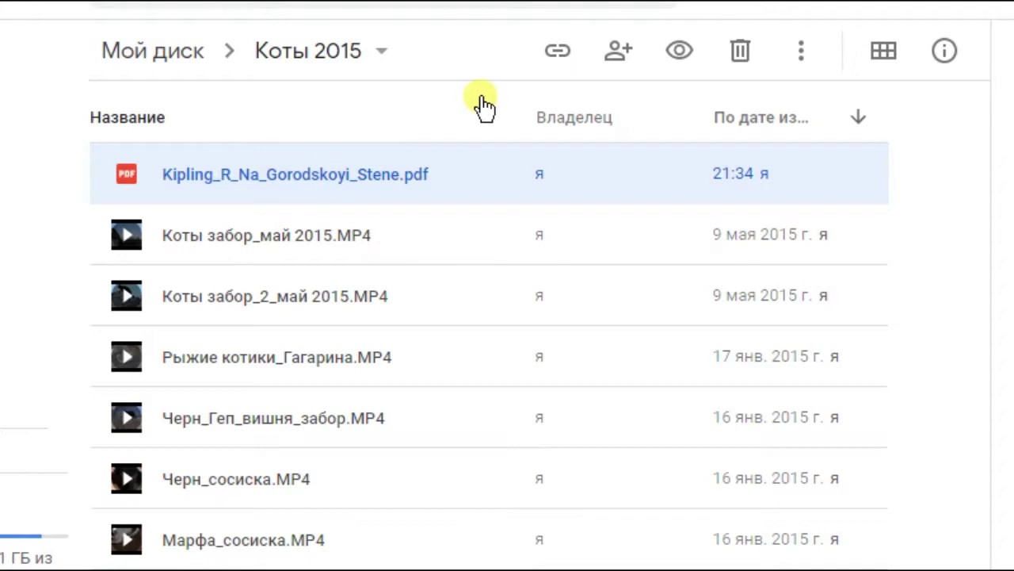
left_click(559, 59)
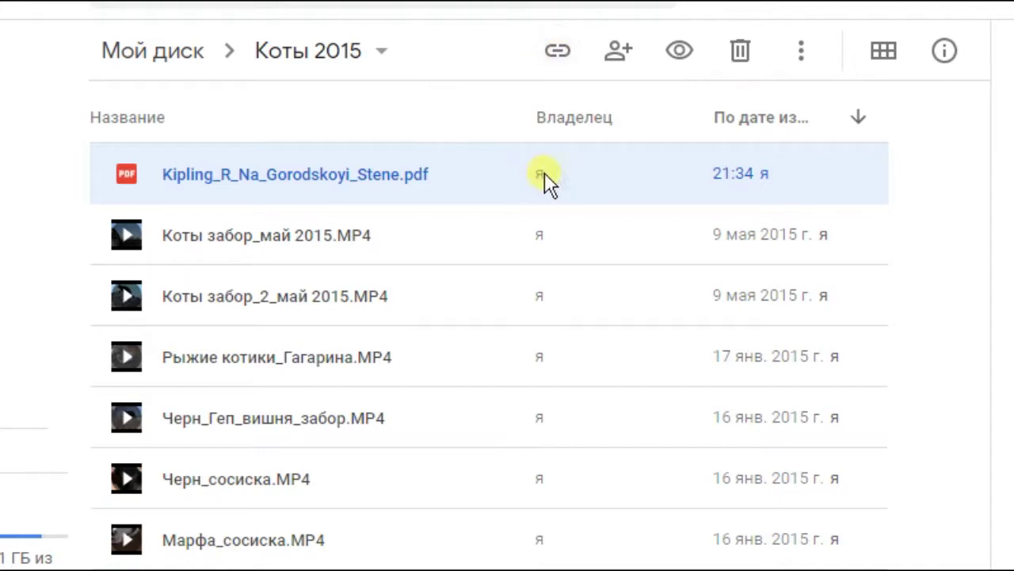
left_click(557, 54)
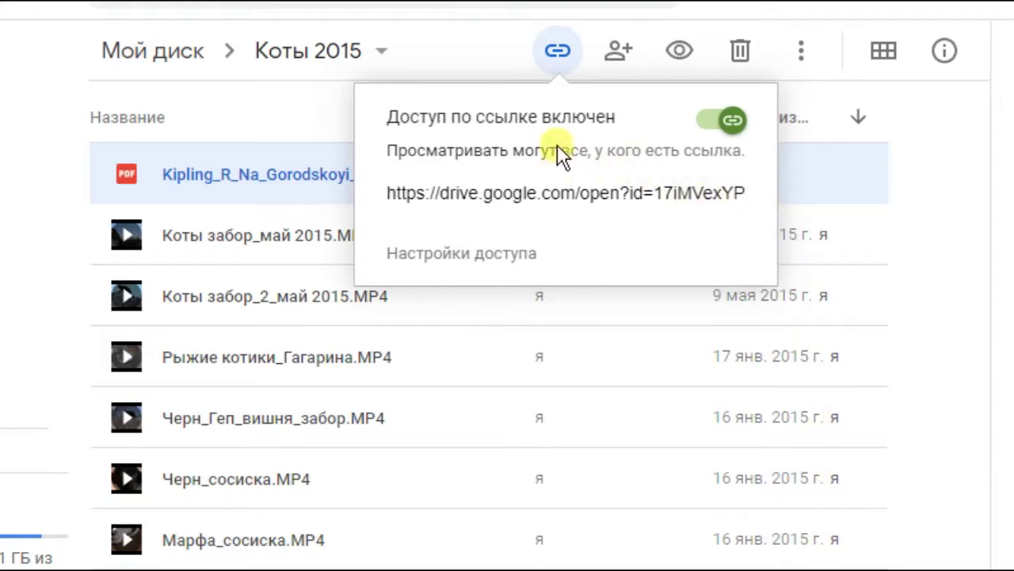
left_click(467, 257)
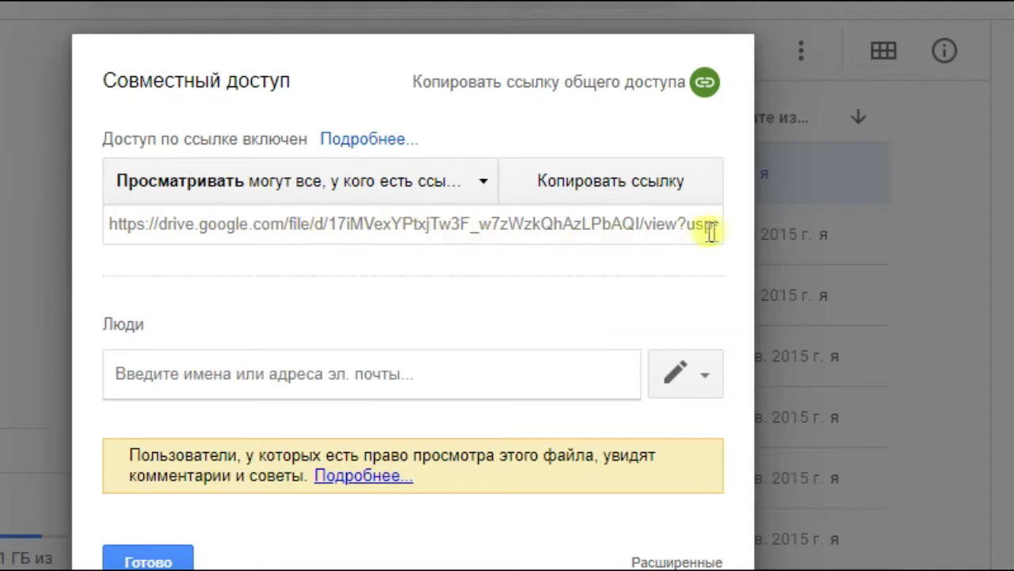
left_click(625, 183)
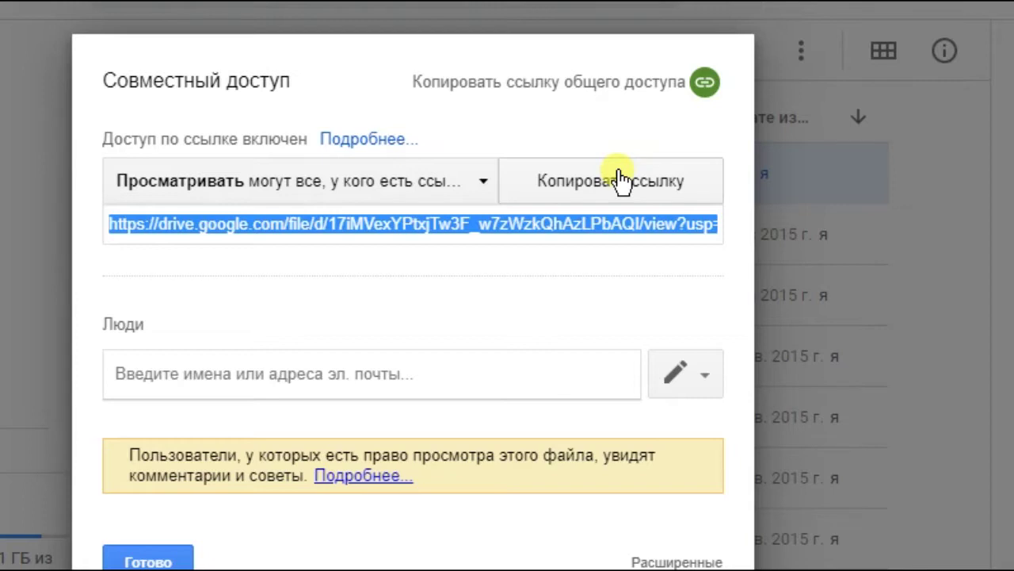
left_click(152, 558)
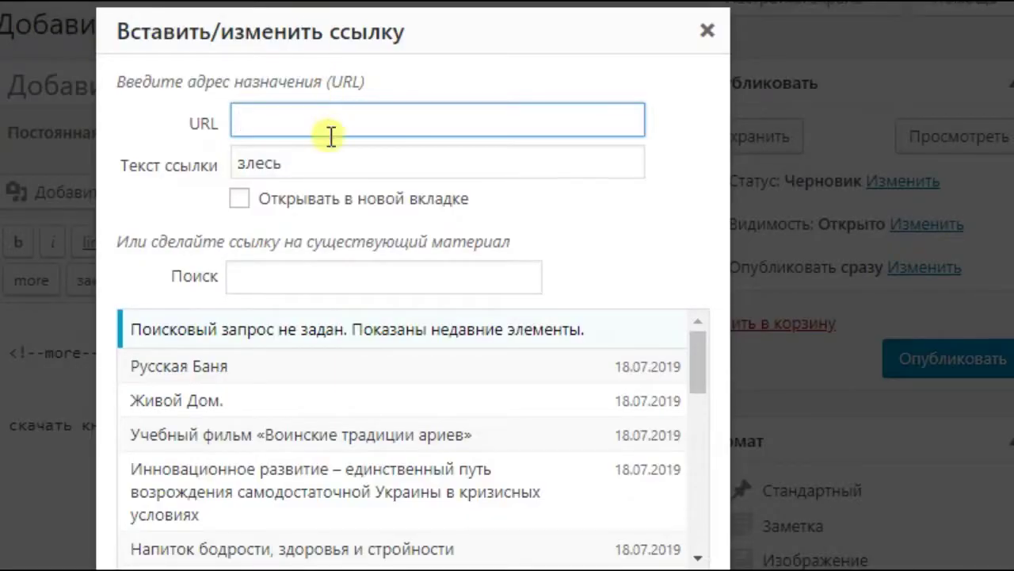
Back in the WordPress link dialog, paste the copied Drive link as the destination URL
right_click(287, 121)
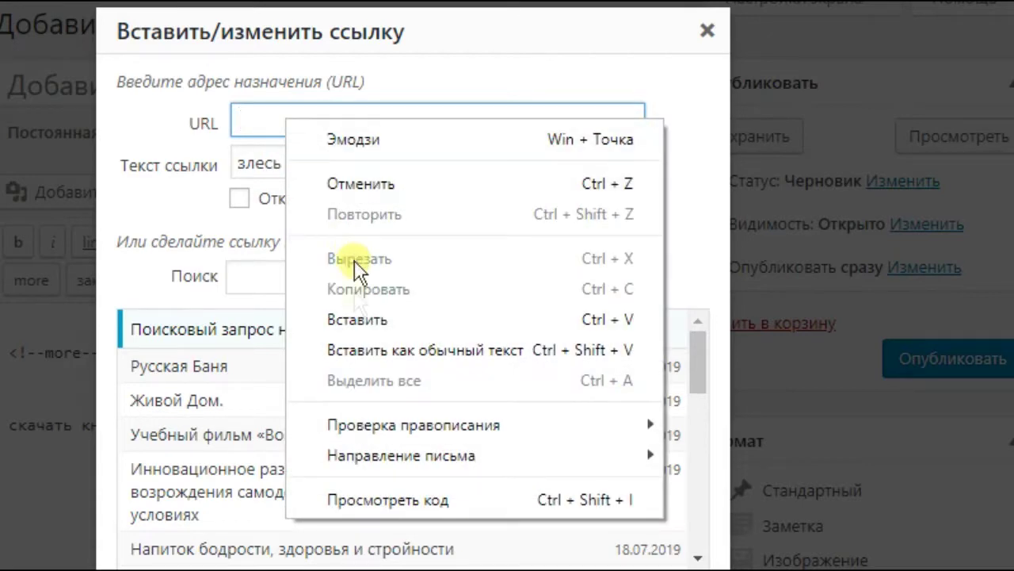
left_click(262, 116)
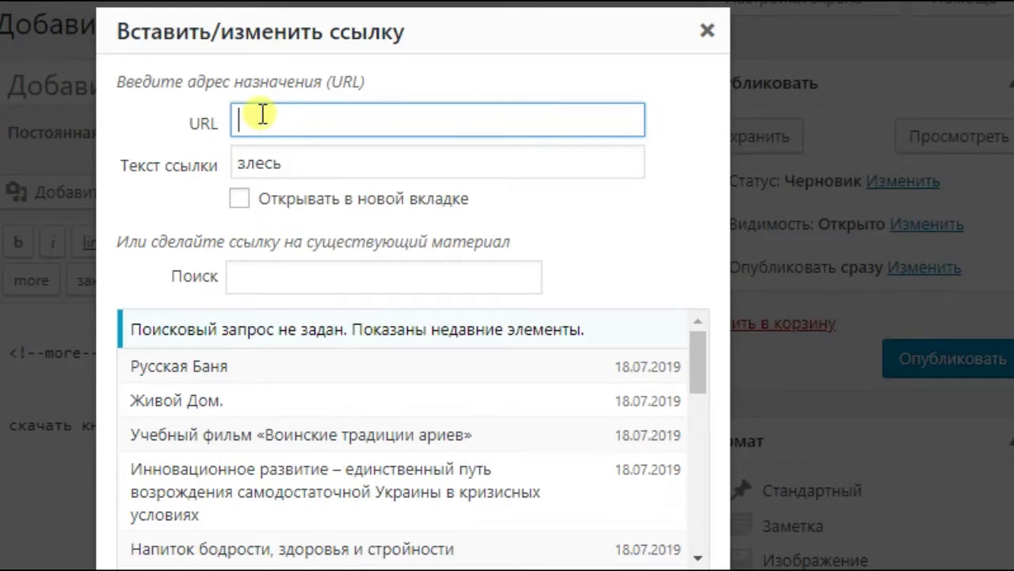
key("ctrl+v")
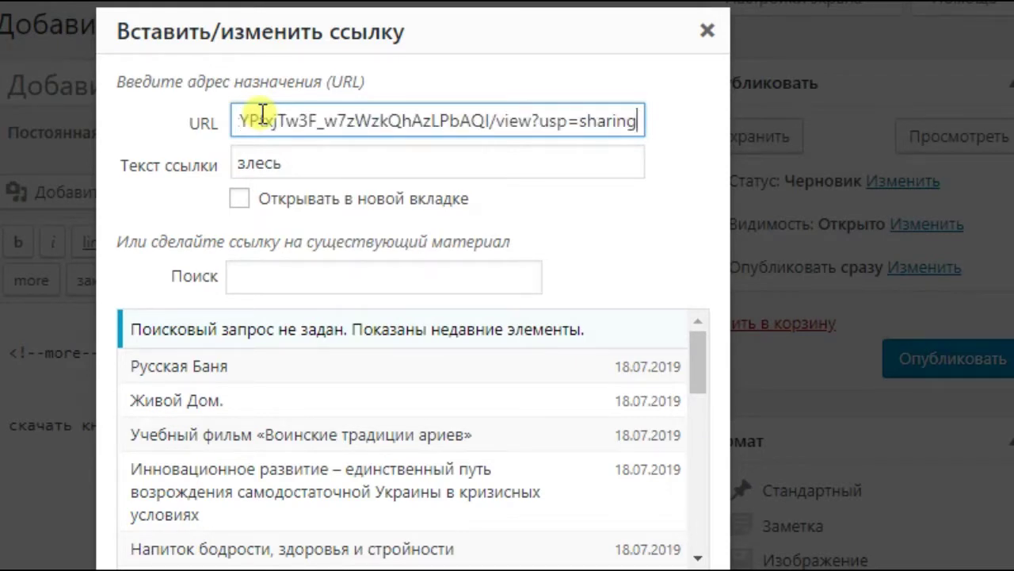
Correct the link text to "здесь" and insert the link into the post, set to open in a new tab
left_click(257, 163)
key("BackSpace")
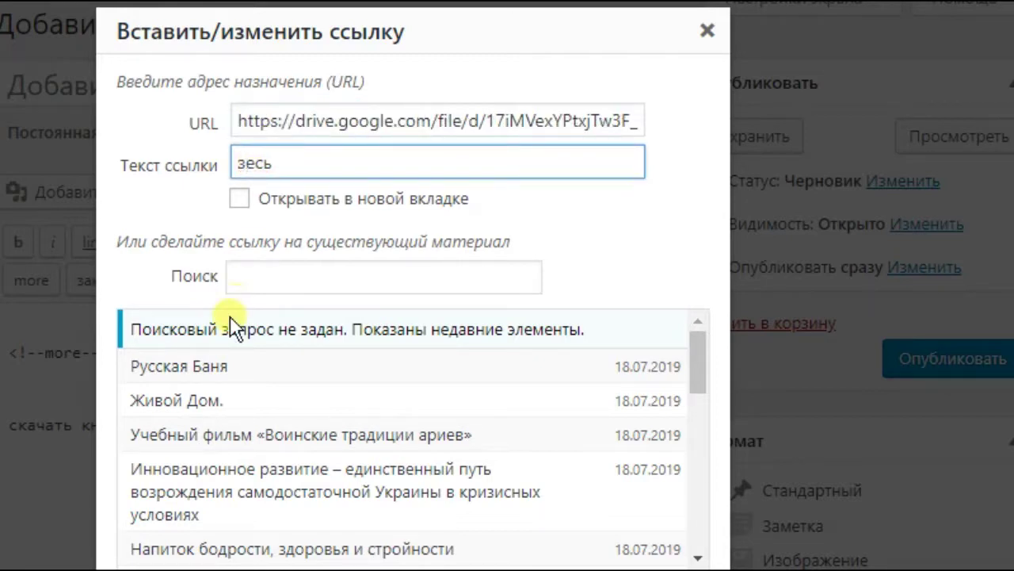
type("л")
key("BackSpace")
type("д")
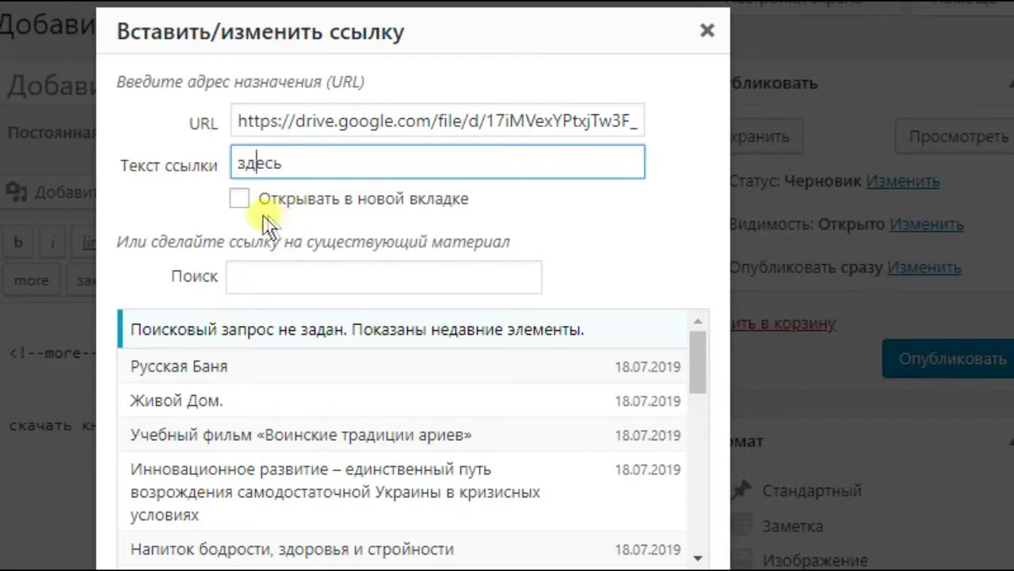
left_click(240, 199)
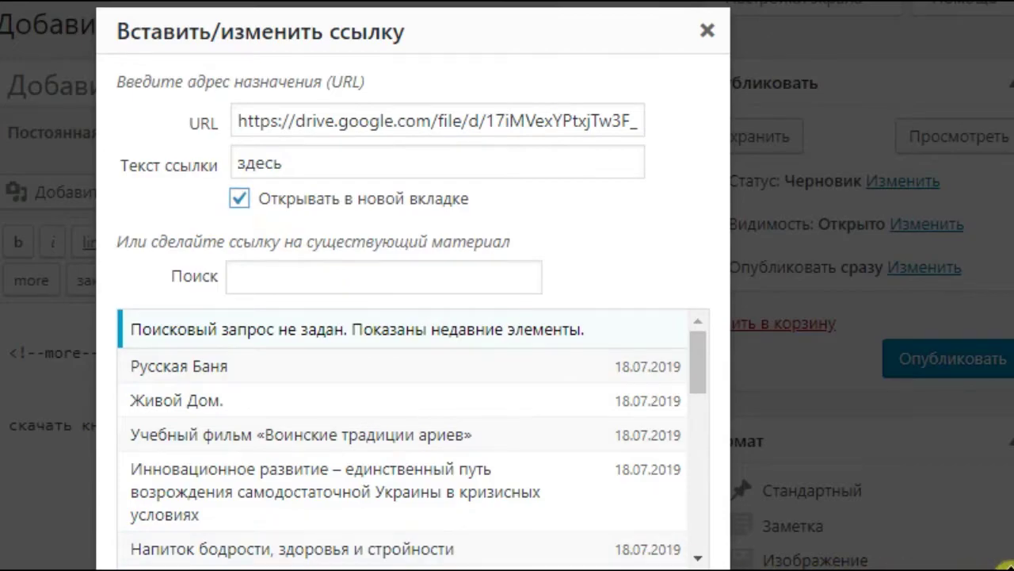
left_click(607, 537)
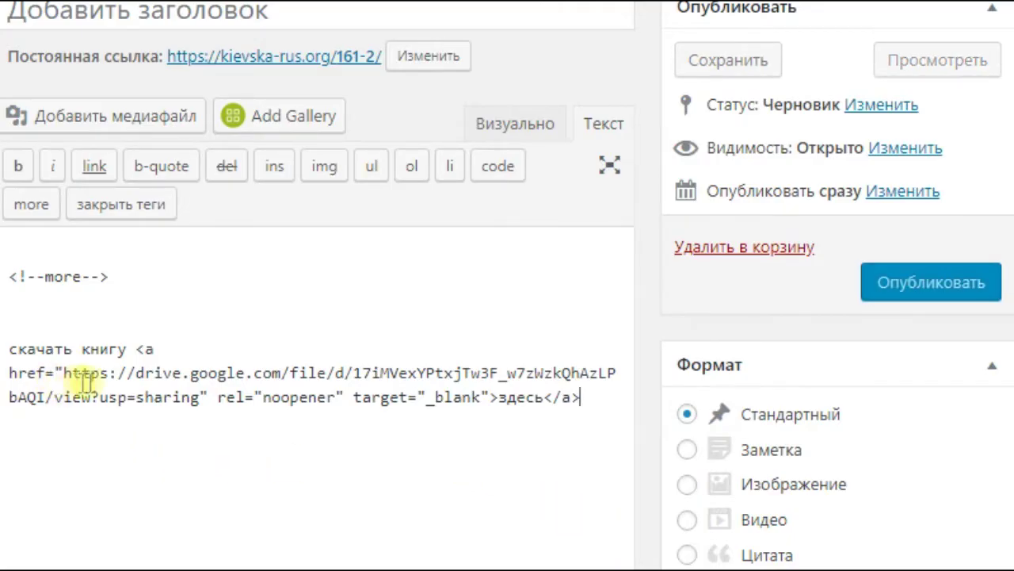
Examine the inserted link's HTML: the opening <a tag, the closing </a> tag and the link text between them
left_click_drag(132, 349, 158, 349)
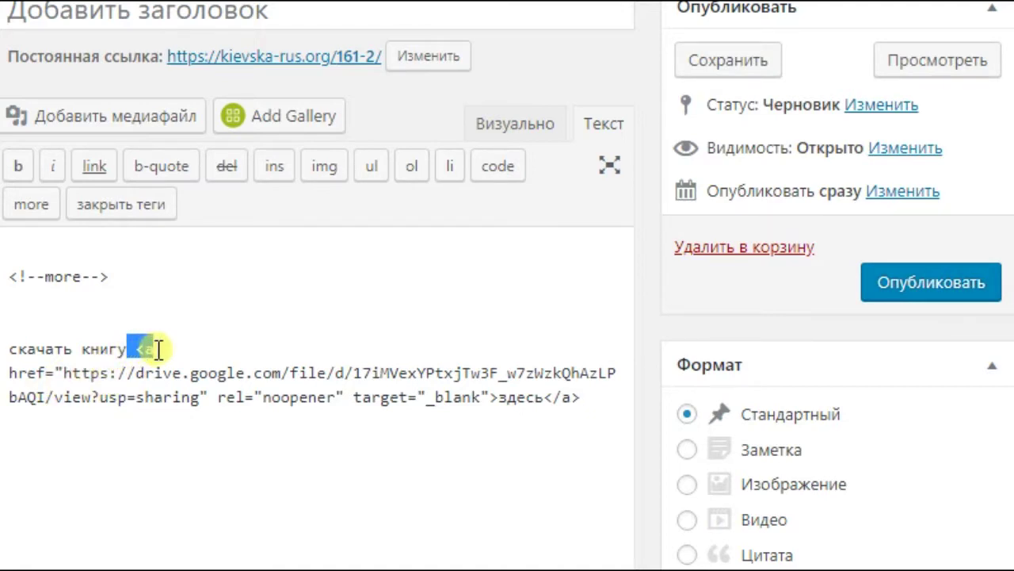
left_click(547, 396)
left_click_drag(547, 396, 583, 396)
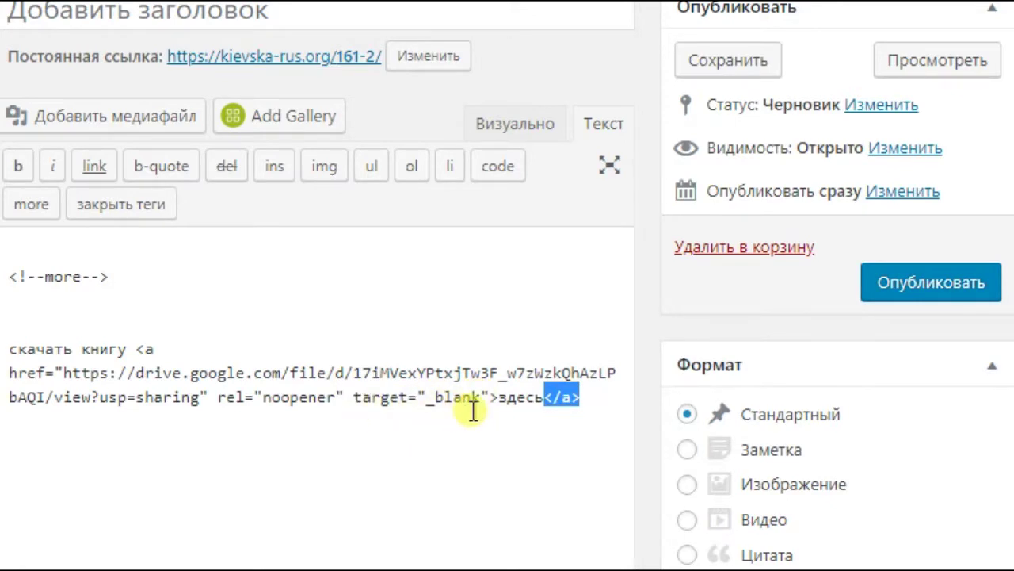
left_click(501, 400)
left_click_drag(501, 403, 534, 418)
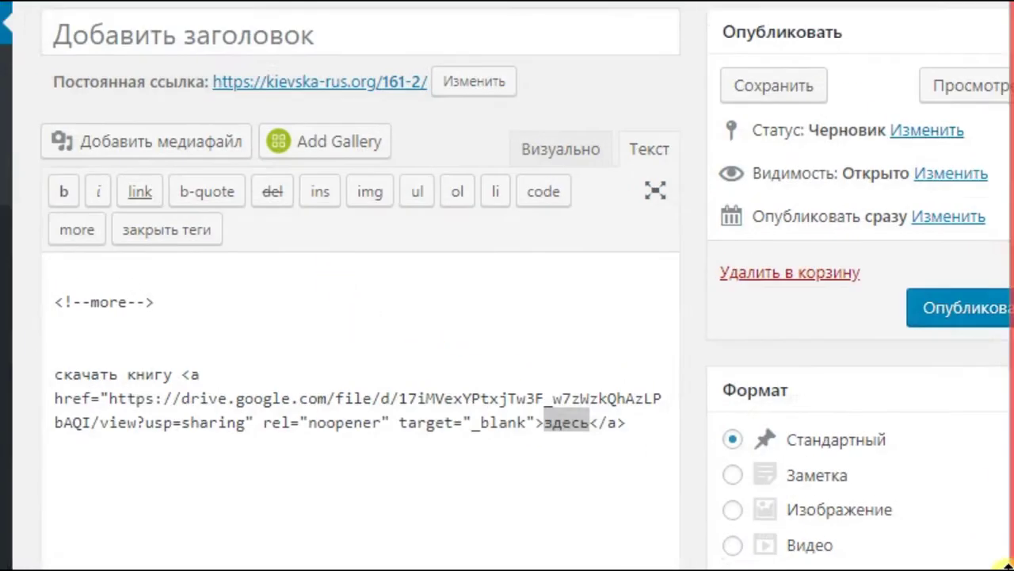
Publish the post with the title "11" and view it on the site
left_click(65, 19)
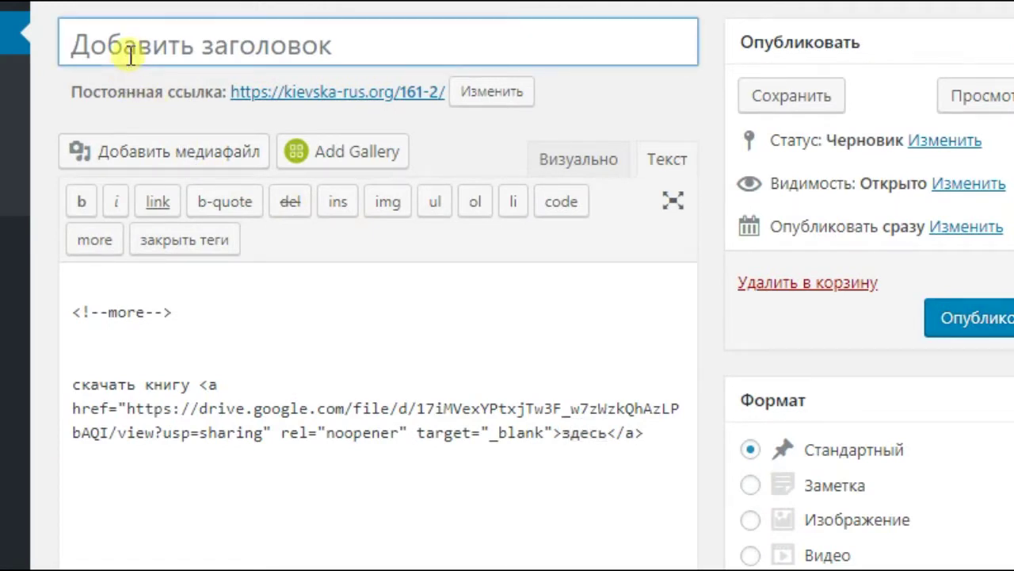
type("11")
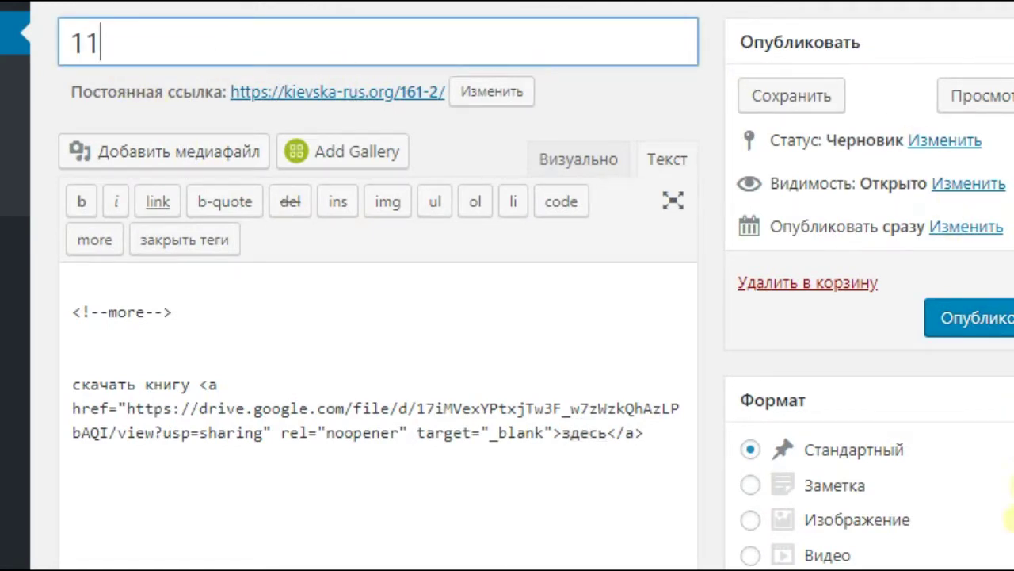
left_click(947, 318)
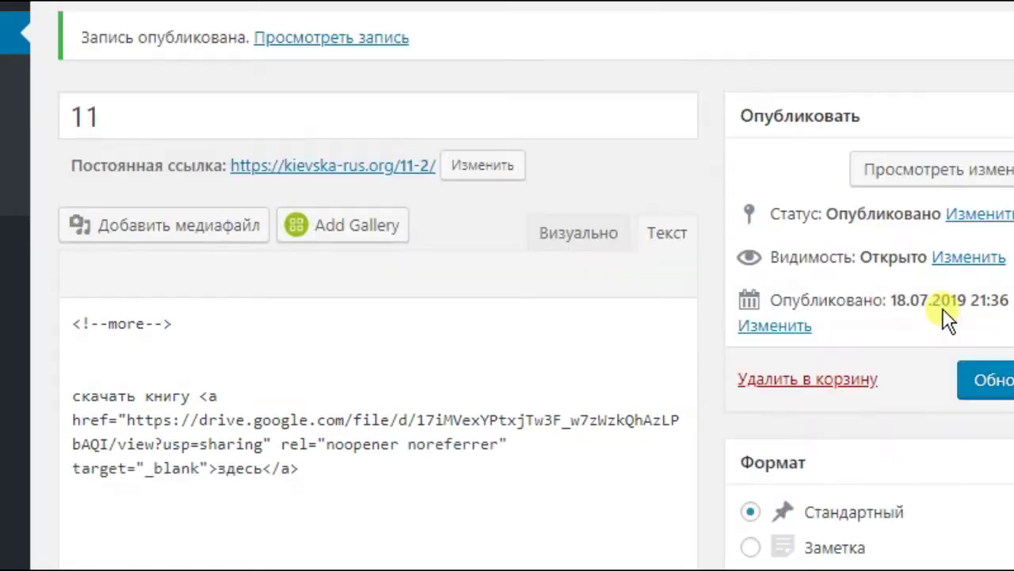
left_click(304, 44)
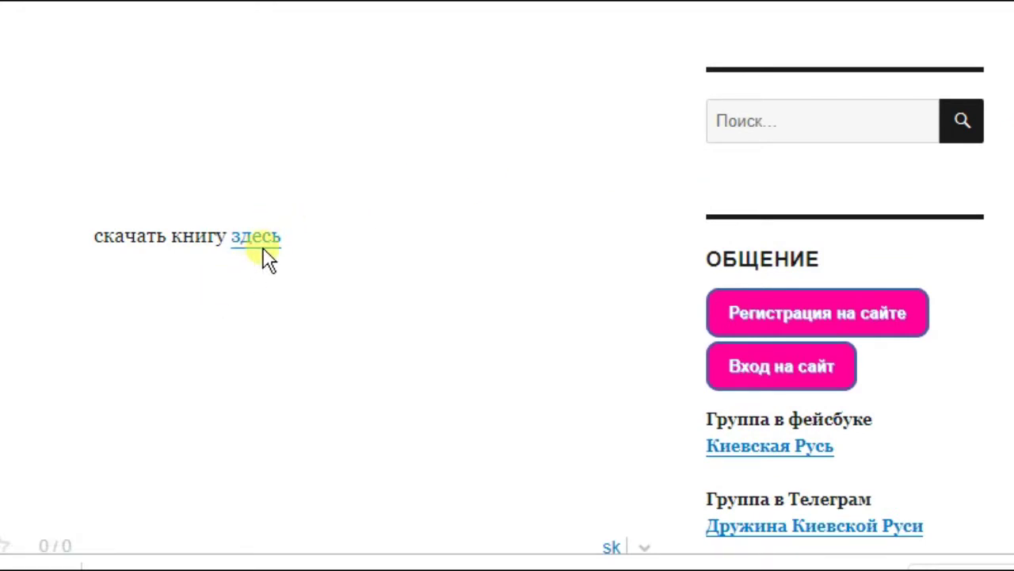
Test the "здесь" link on the published post and look through the pages of the PDF book it opens
left_click(265, 250)
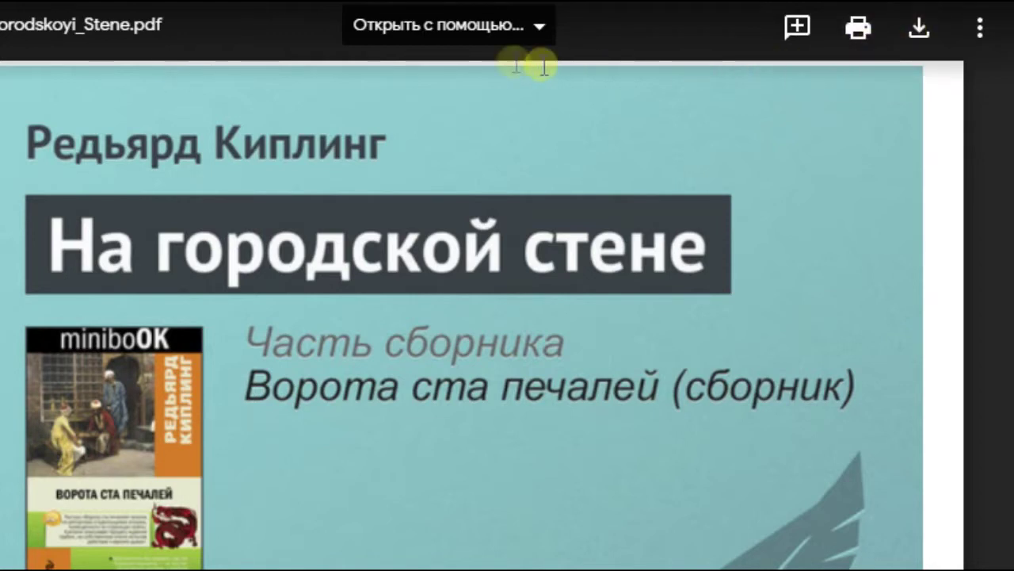
scroll(425, 304, "down", 20)
scroll(424, 308, "down", 5)
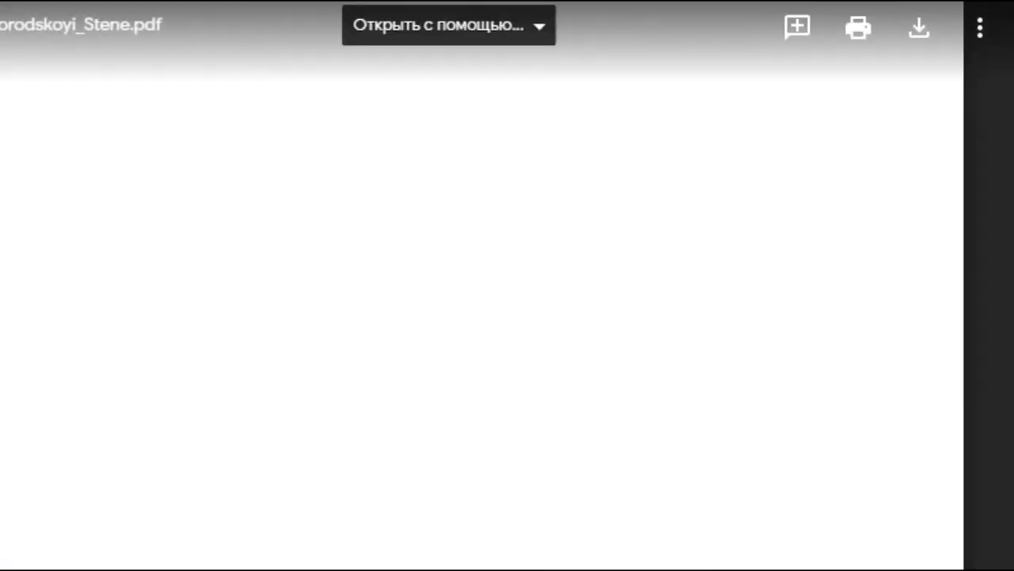
scroll(658, 408, "up", 5)
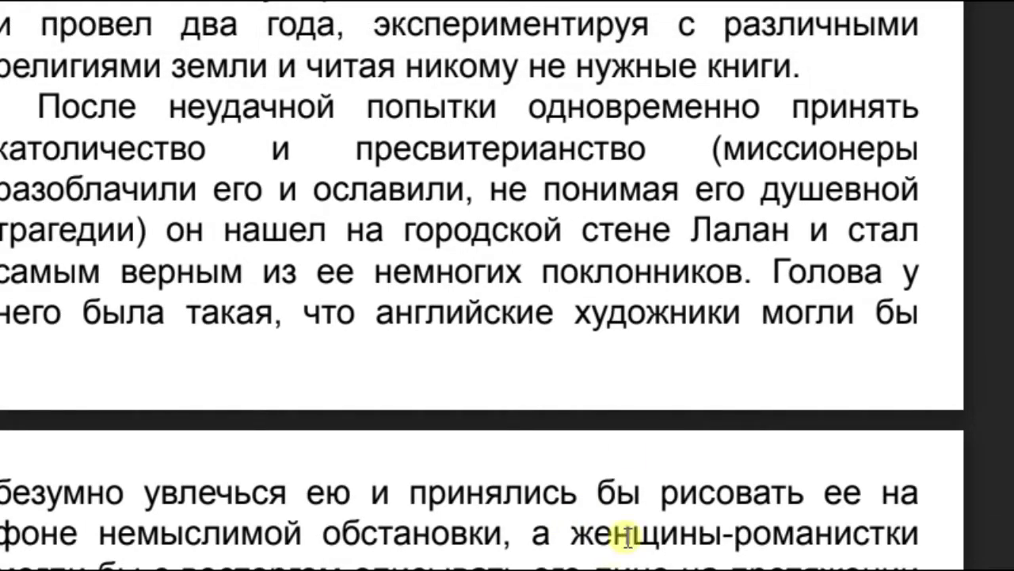
scroll(590, 333, "up", 10)
scroll(586, 329, "up", 3)
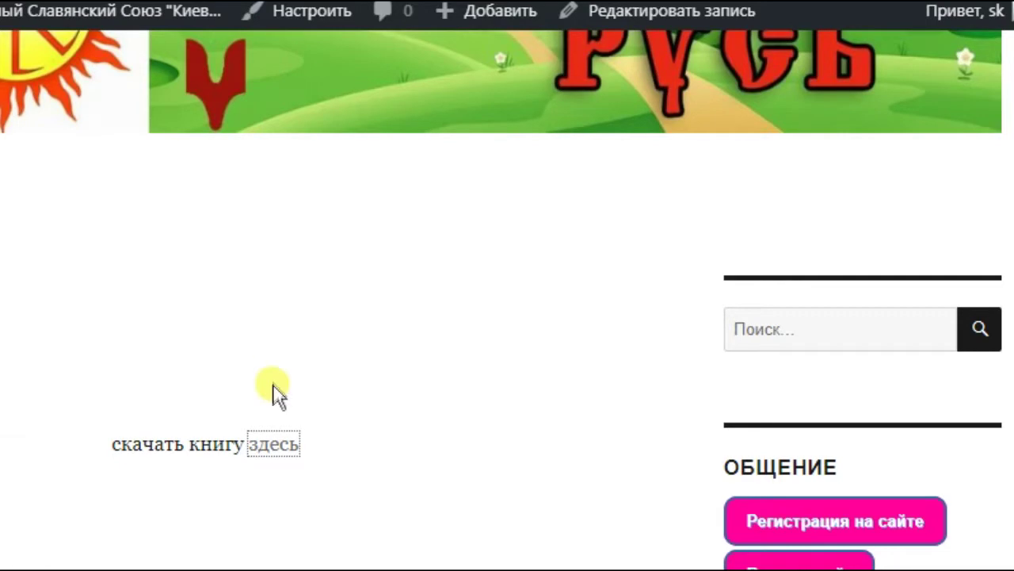
Return to the published post and test its "здесь" download link once more
scroll(272, 389, "up", 5)
scroll(272, 383, "down", 2)
scroll(274, 395, "down", 5)
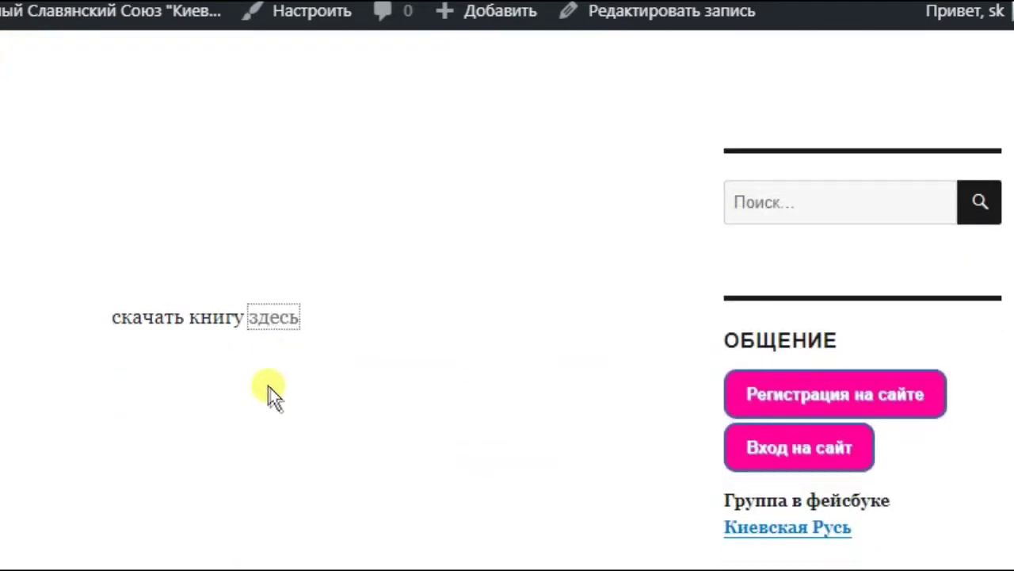
left_click(272, 320)
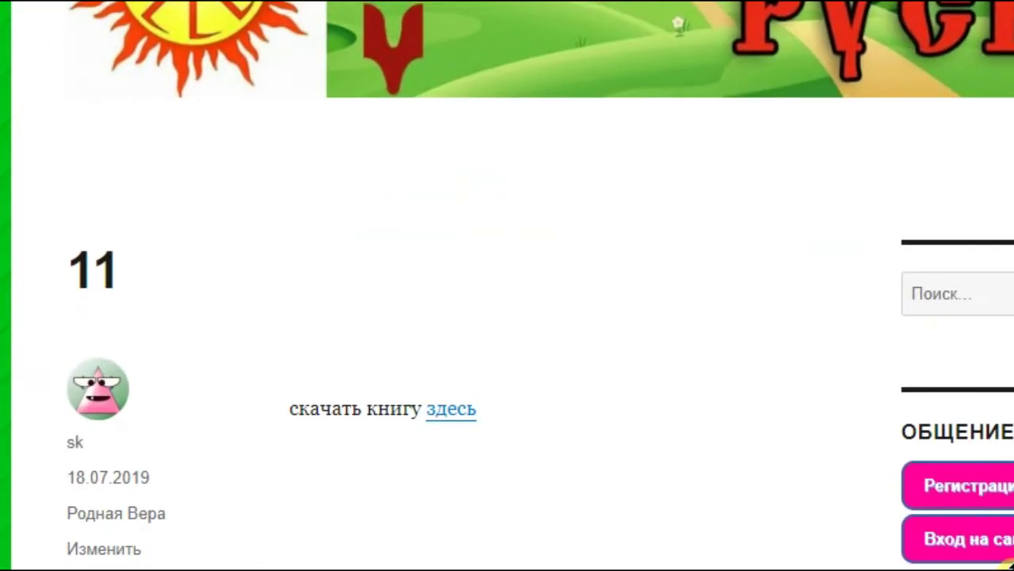
Open post "11" for editing in the visual editor and check the address behind the "здесь" link
left_click(107, 551)
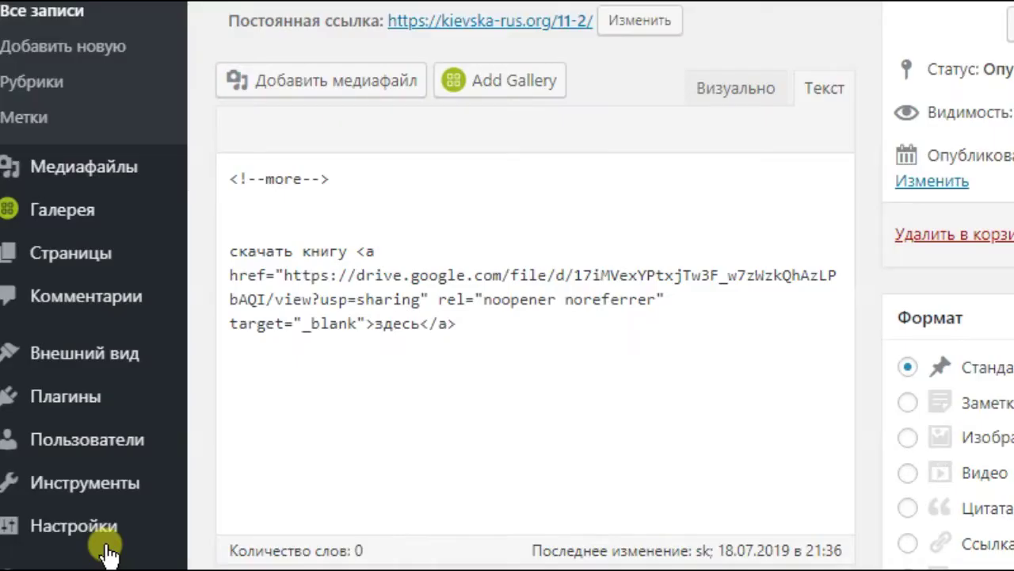
left_click(734, 105)
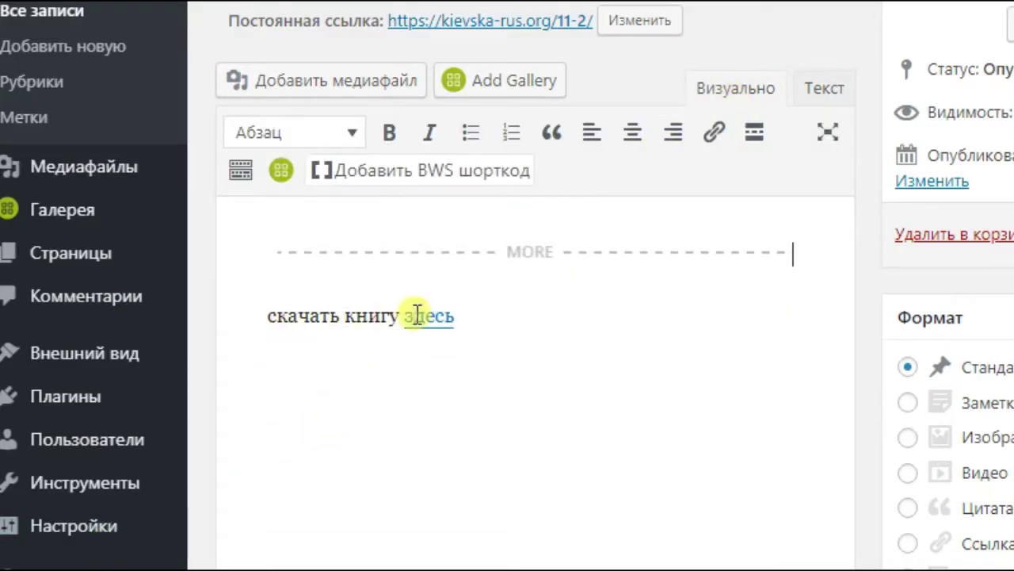
left_click(419, 315)
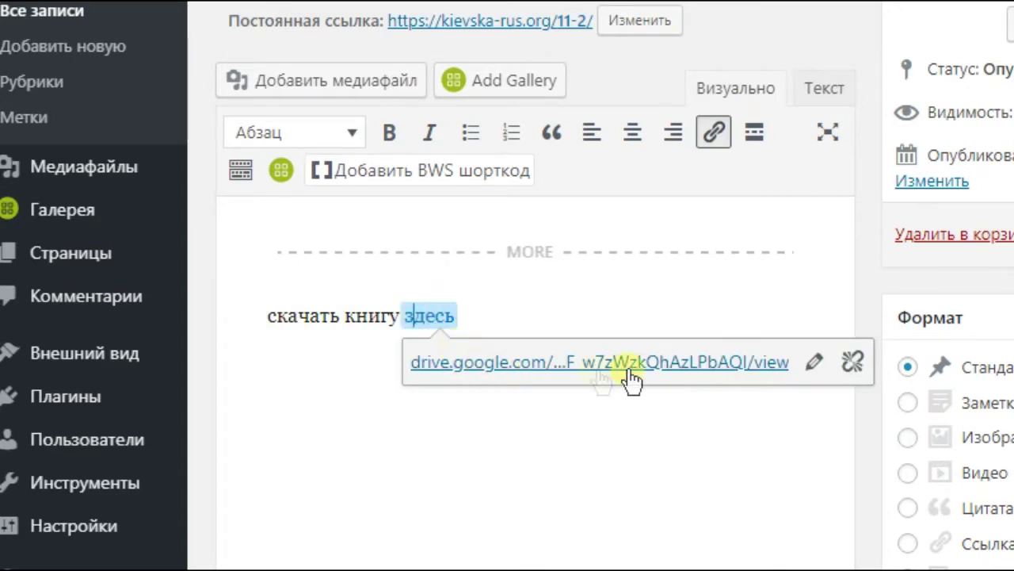
Format the words "скачать книгу" before the link as bold and italic
left_click_drag(268, 316, 398, 296)
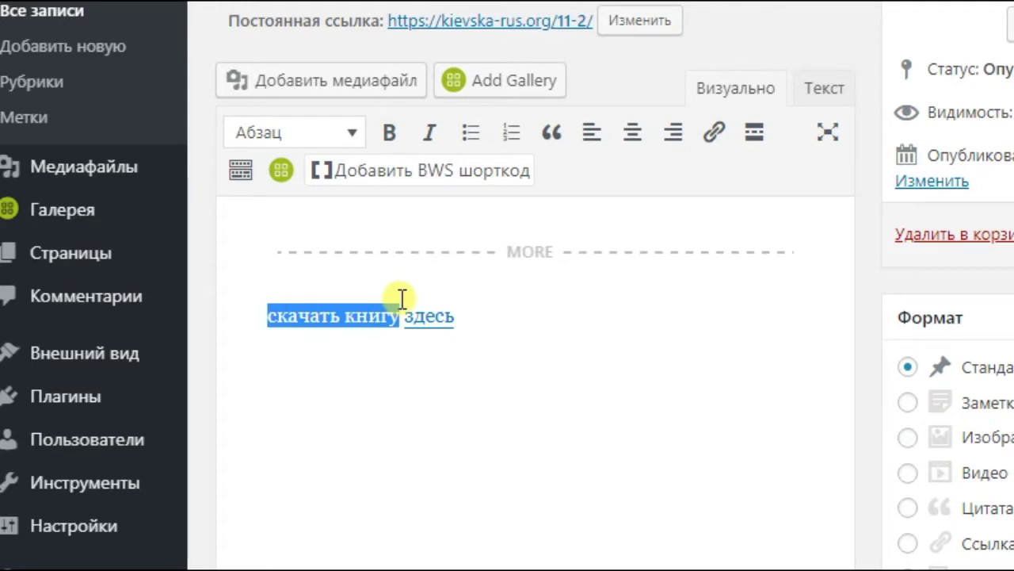
left_click(391, 136)
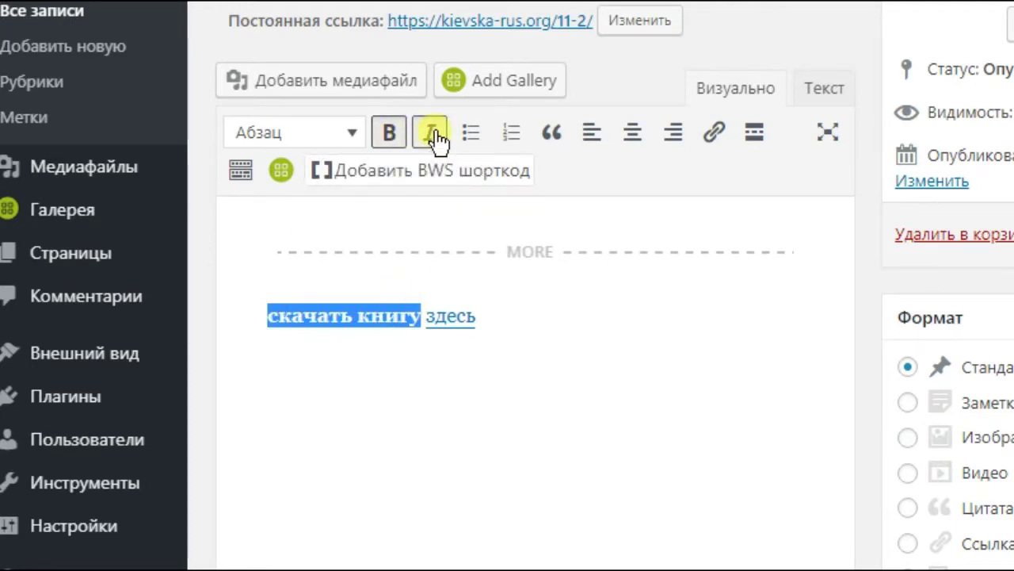
left_click(433, 136)
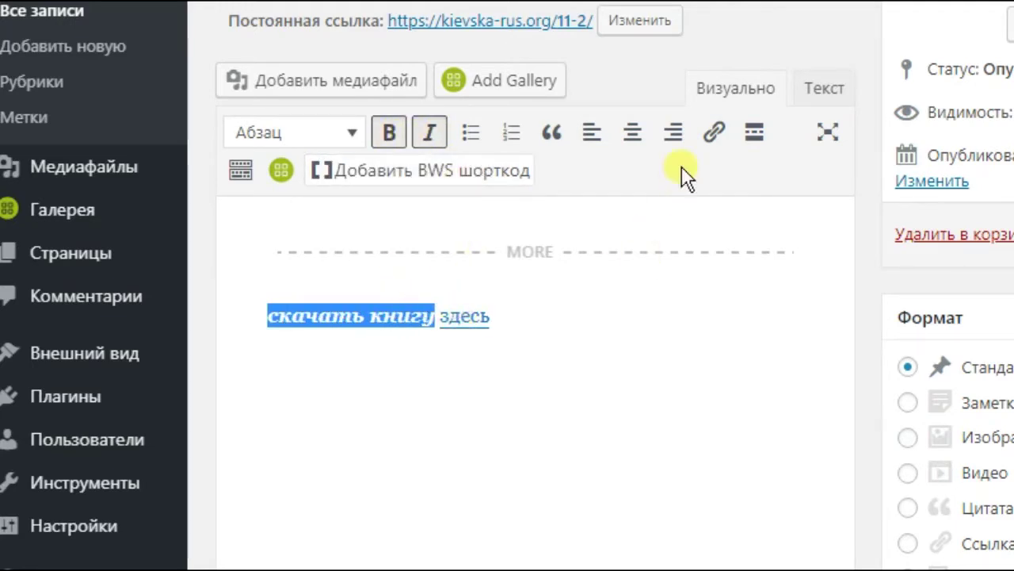
Examine the post's HTML for the em and strong tags around "скачать книгу" and the link code after them
left_click(821, 94)
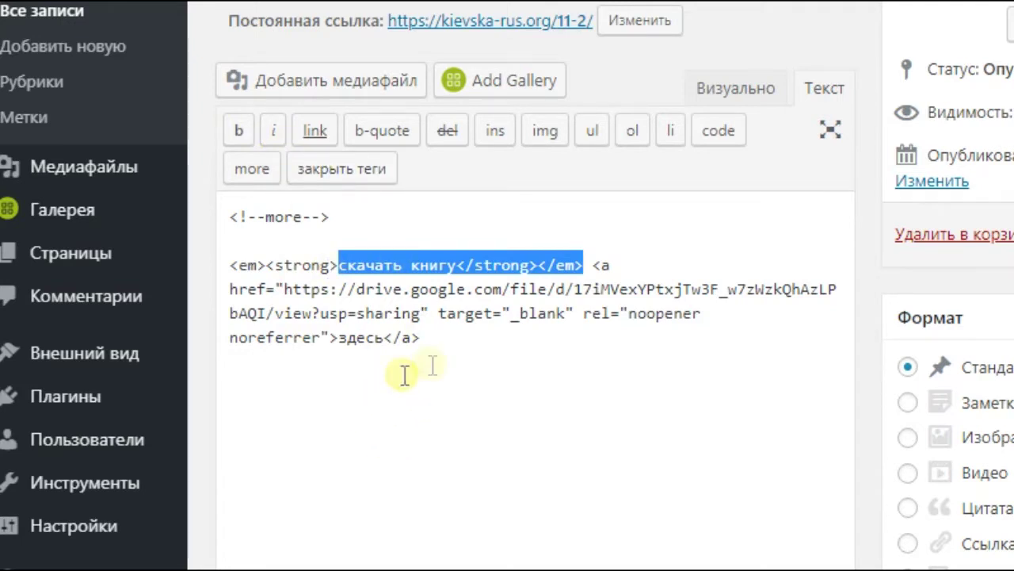
left_click(538, 397)
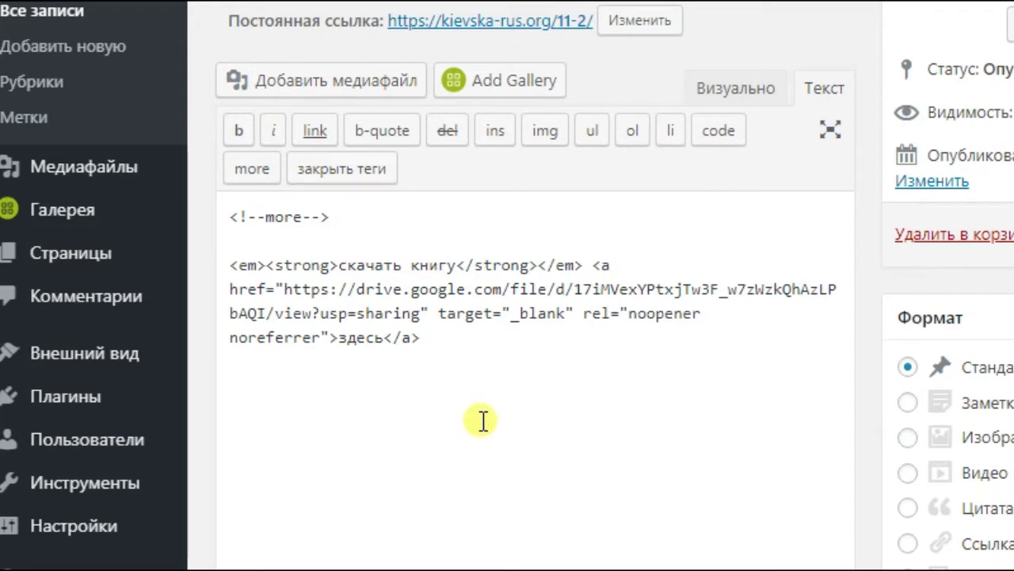
left_click(483, 421)
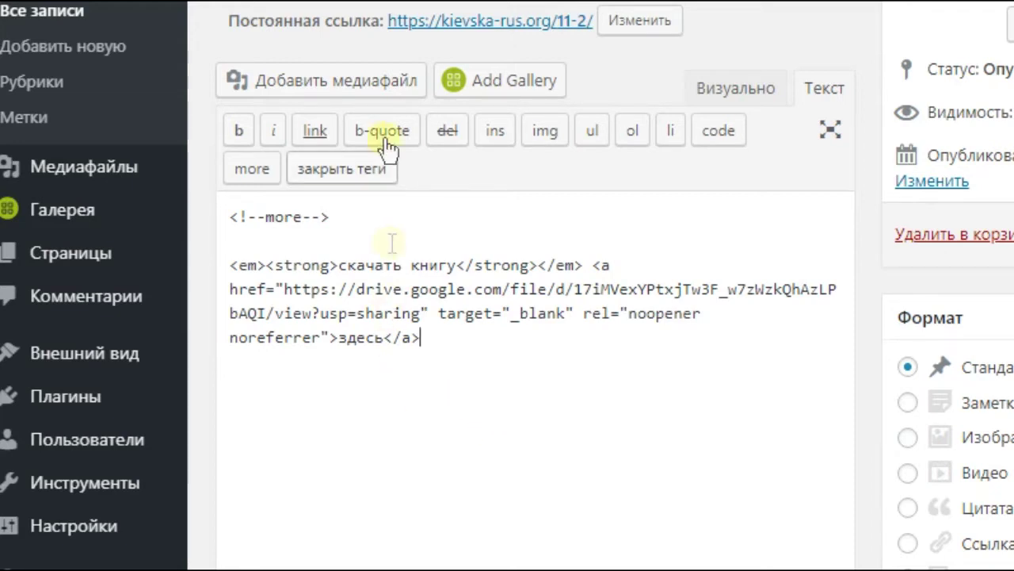
Back in the visual editor, insert the copied Google Drive URL as a second link below the "скачать книгу здесь" line
left_click(709, 94)
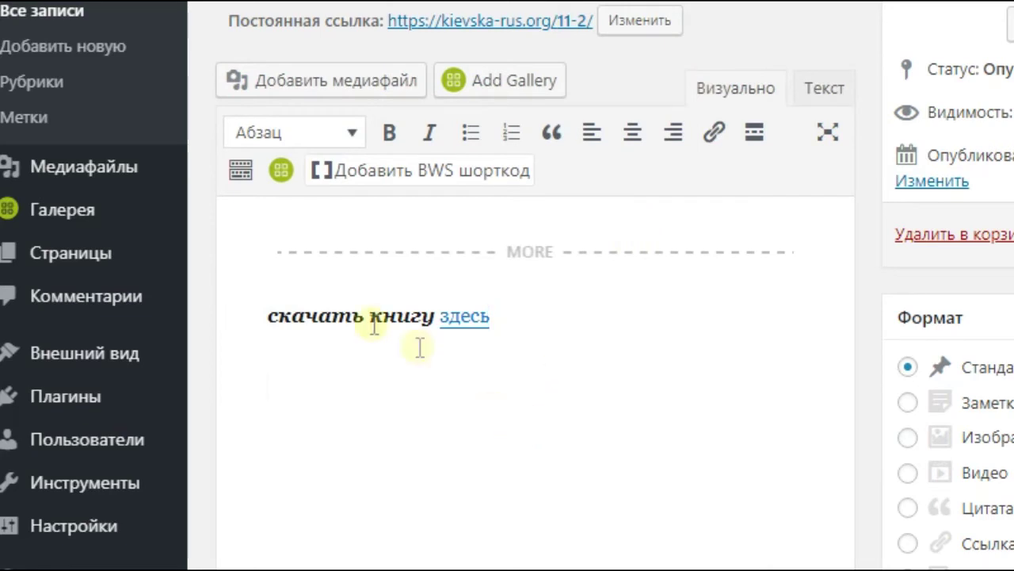
left_click(713, 129)
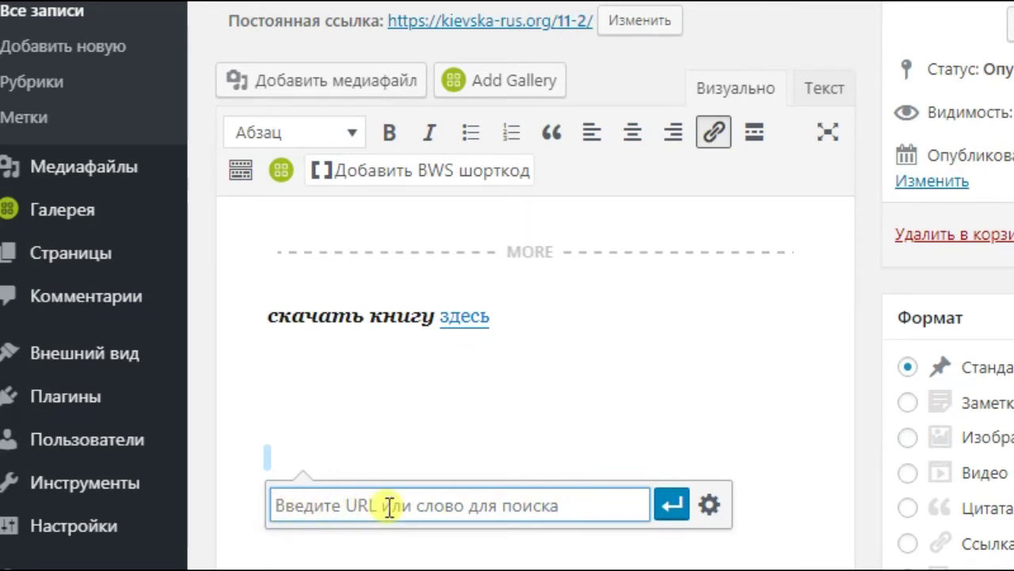
key("ctrl+v")
left_click(672, 505)
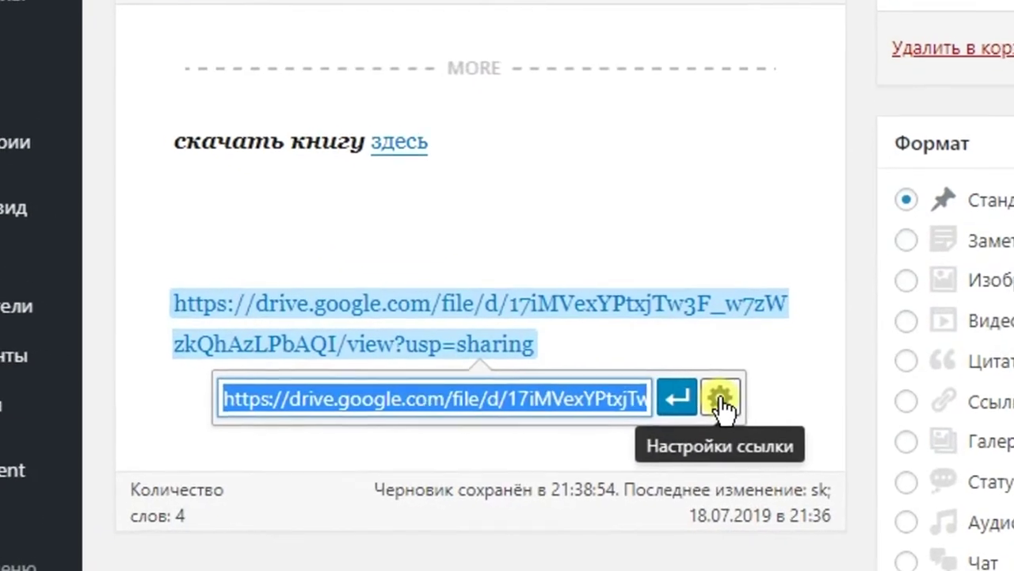
In the second link's settings, keep the Drive URL as link text and set the link to open in a new tab
left_click(720, 398)
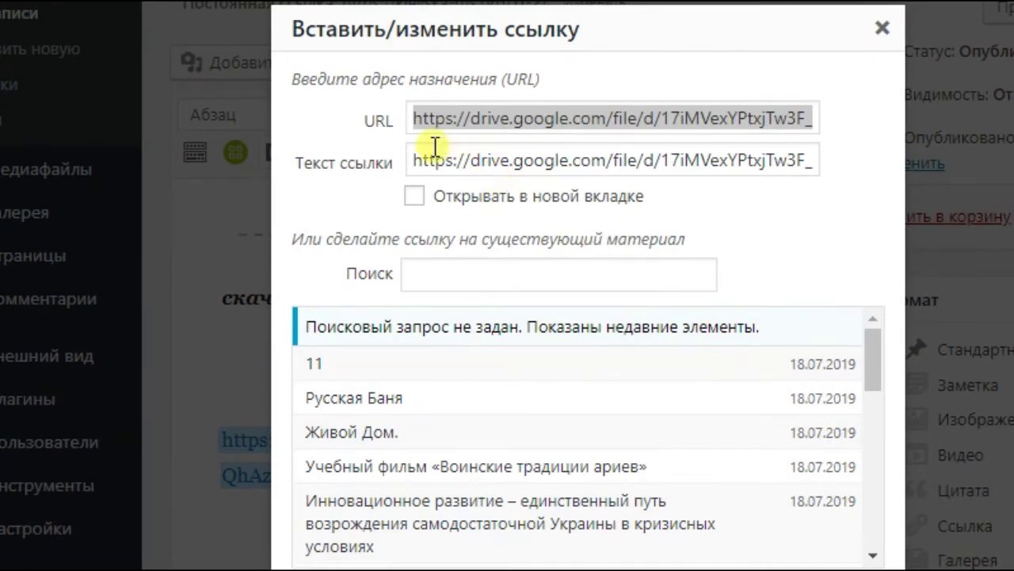
left_click_drag(415, 152, 809, 165)
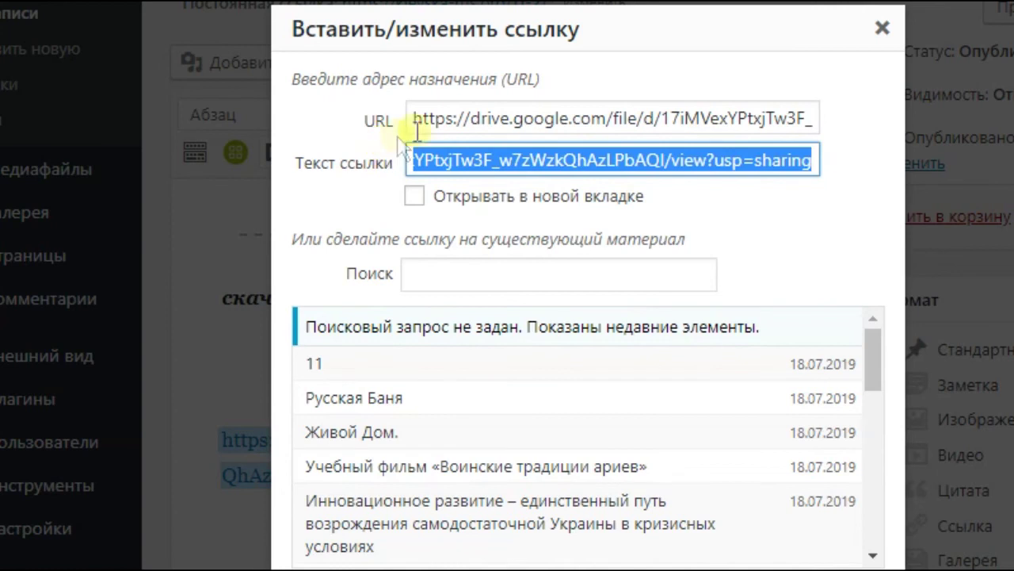
left_click(426, 198)
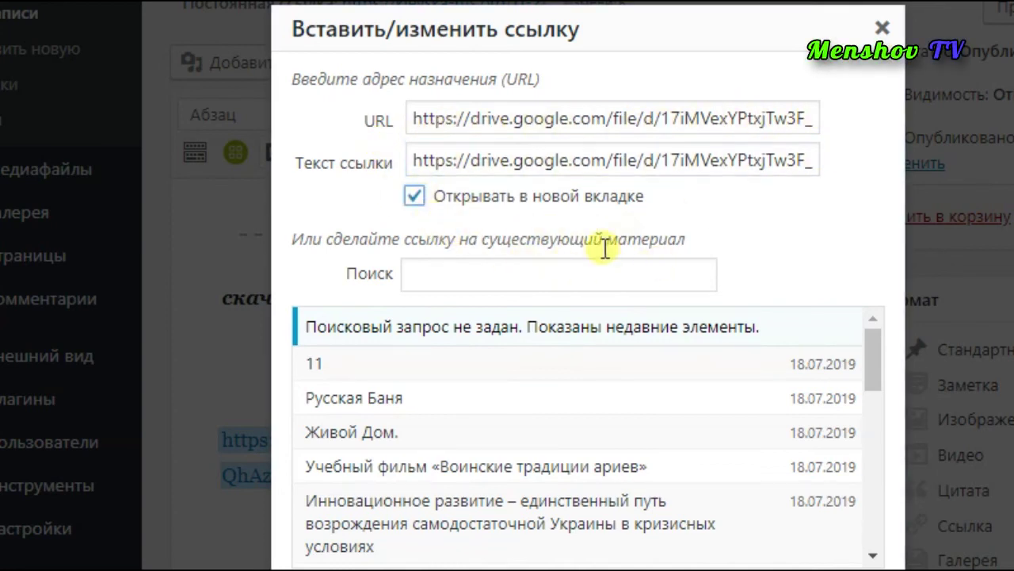